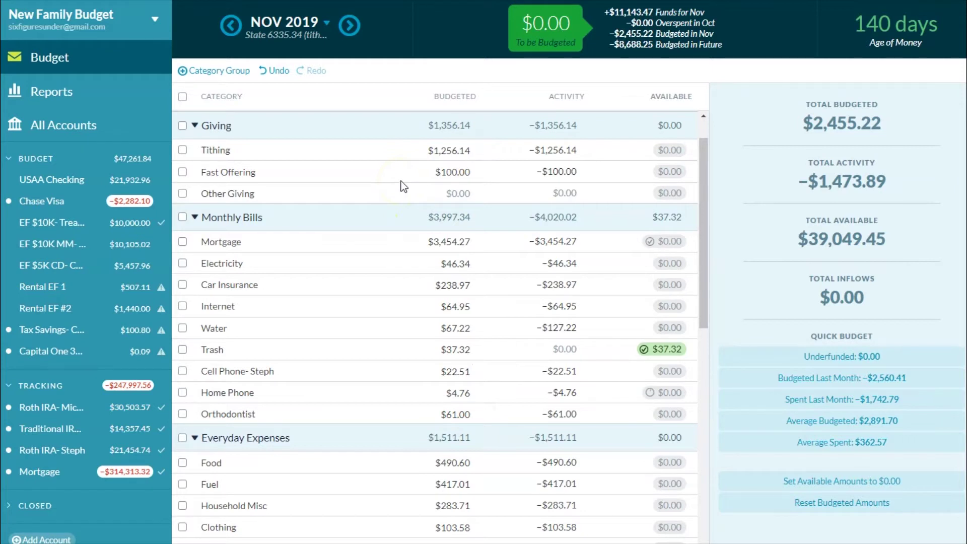
# - Review the November 2019 budgeted amounts in the Giving group and the Mortgage, Electricity and Car Insurance bills
pyautogui.click(438, 150)
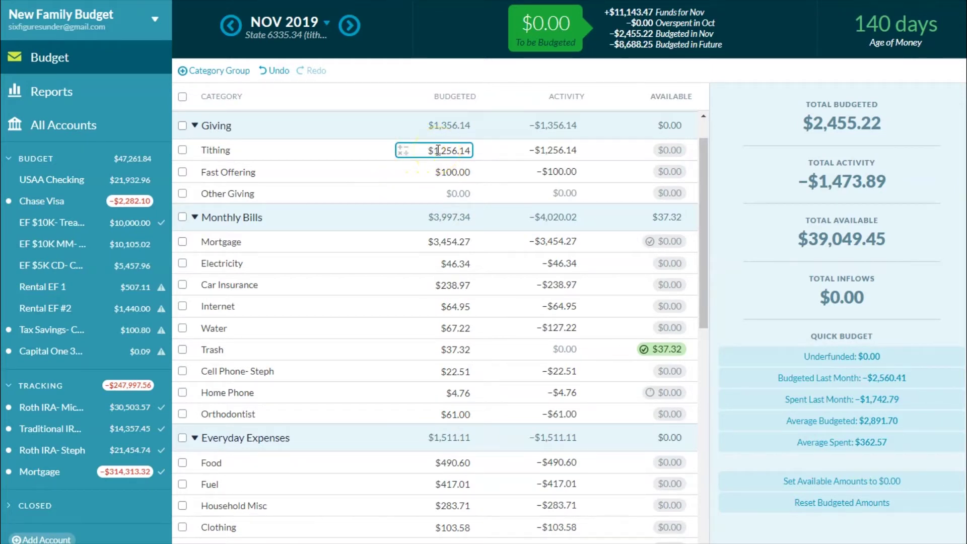
pyautogui.click(389, 144)
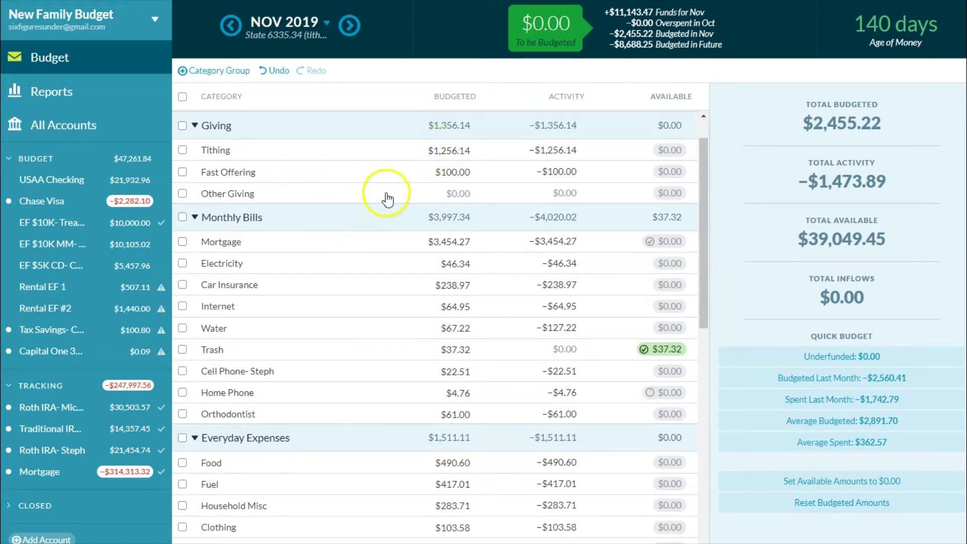
pyautogui.click(413, 170)
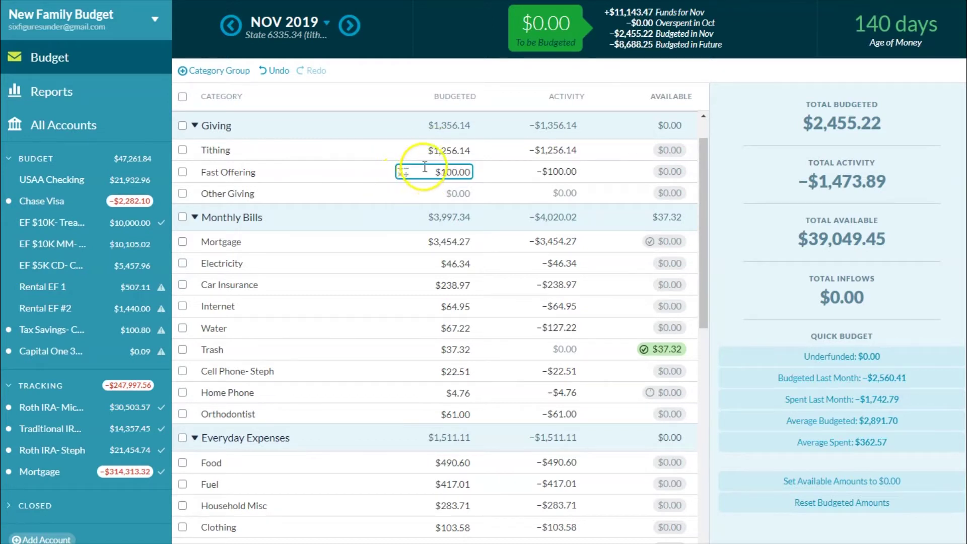
pyautogui.click(412, 193)
pyautogui.click(412, 241)
pyautogui.click(412, 262)
pyautogui.click(416, 292)
pyautogui.scroll(-1, 416, 293)
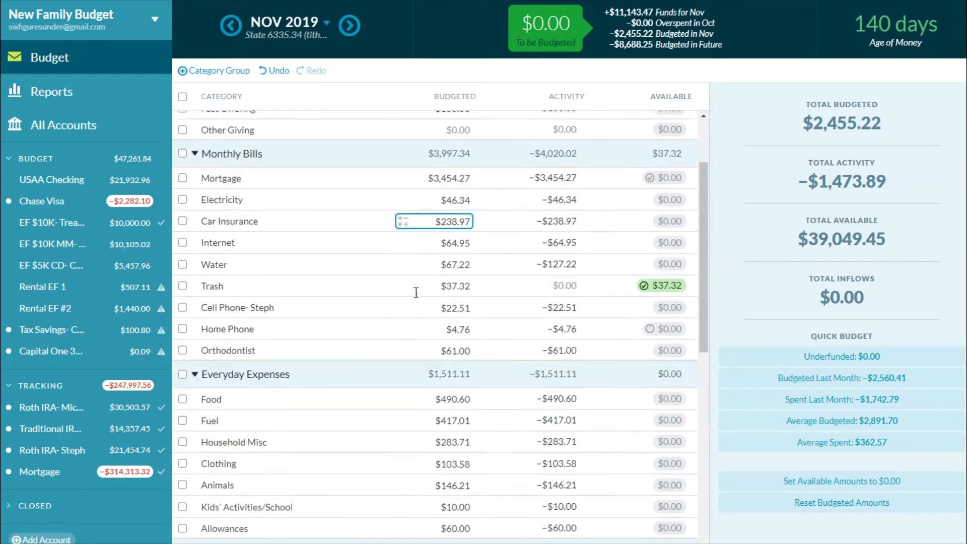
# - Inspect the November budget details of the Electricity, Car Insurance, Internet and Water categories under Monthly Bills
pyautogui.click(418, 174)
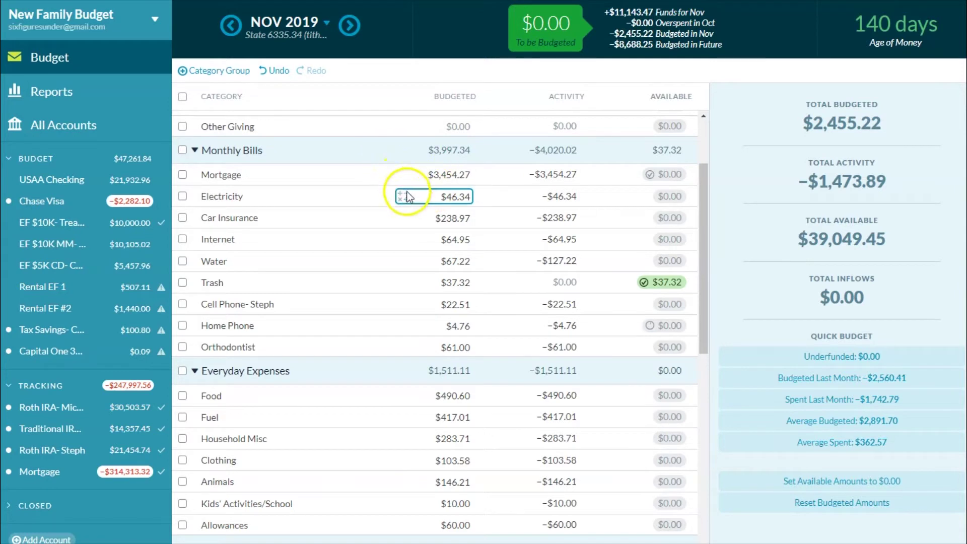
pyautogui.click(443, 197)
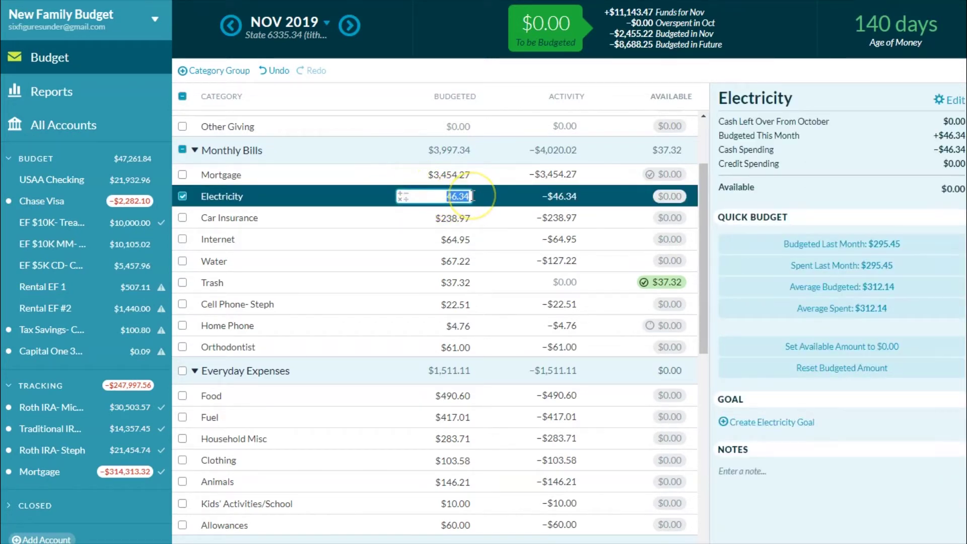
pyautogui.moveTo(473, 196); pyautogui.dragTo(445, 196)
pyautogui.moveTo(444, 196); pyautogui.dragTo(432, 196)
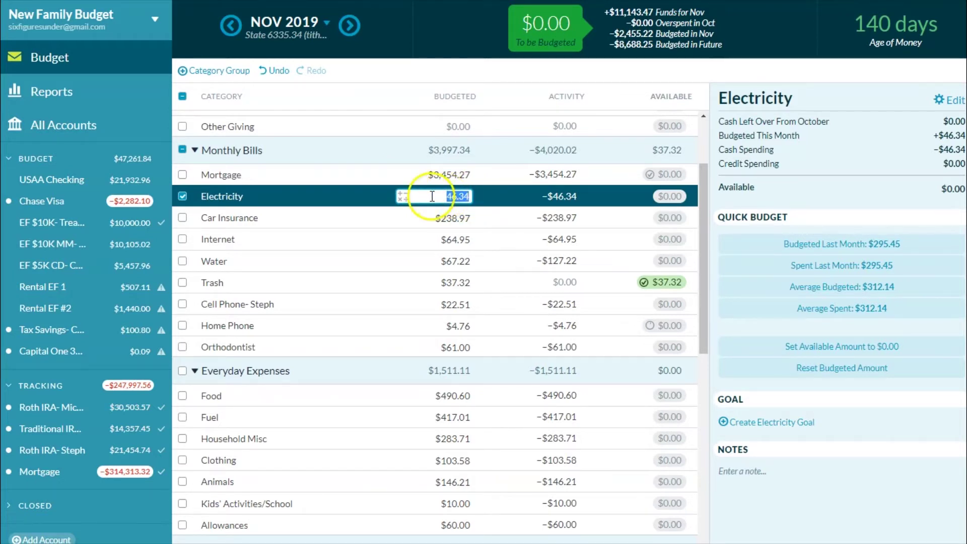
pyautogui.click(431, 217)
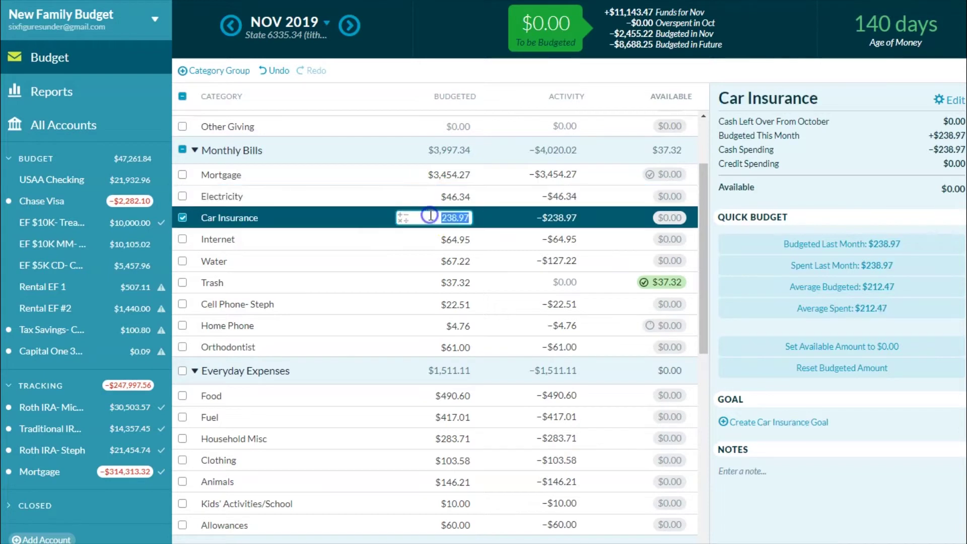
pyautogui.click(430, 196)
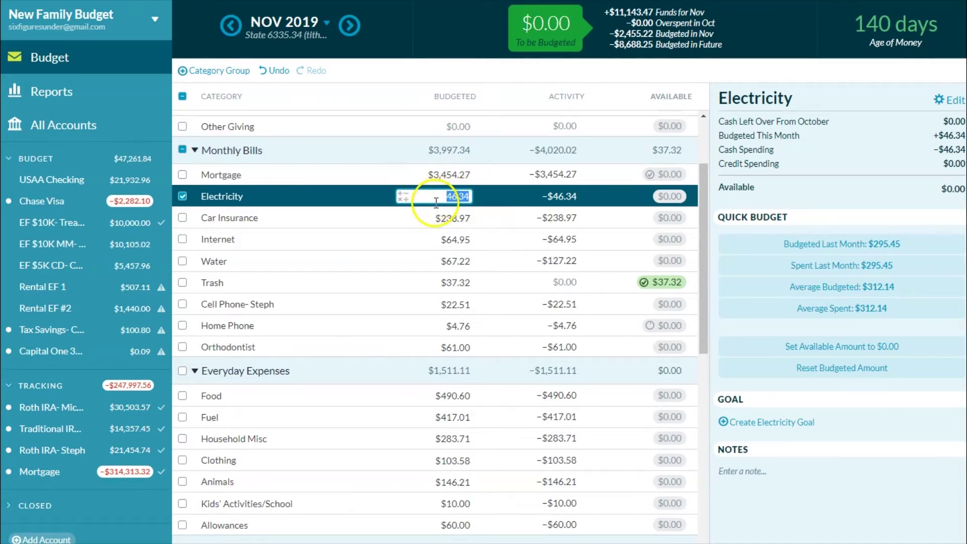
pyautogui.click(423, 218)
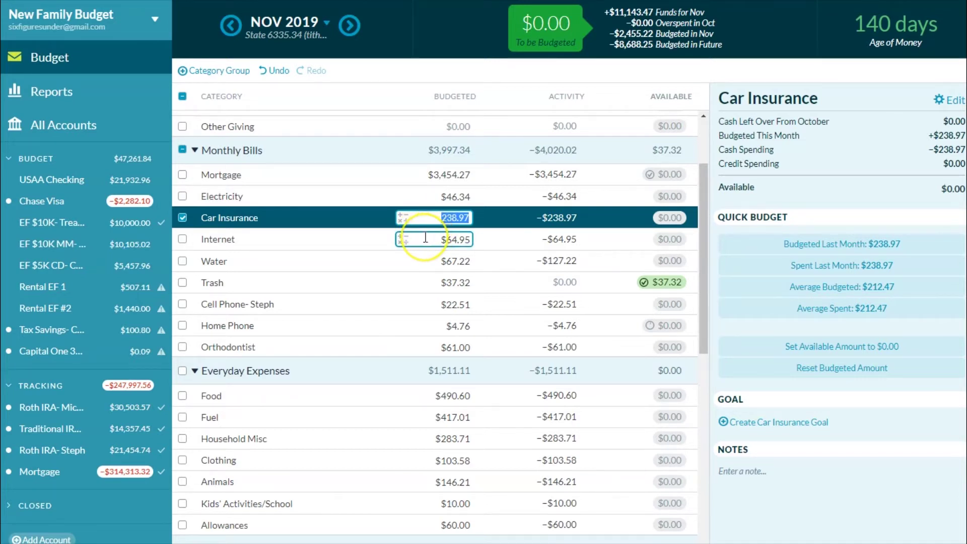
pyautogui.click(425, 238)
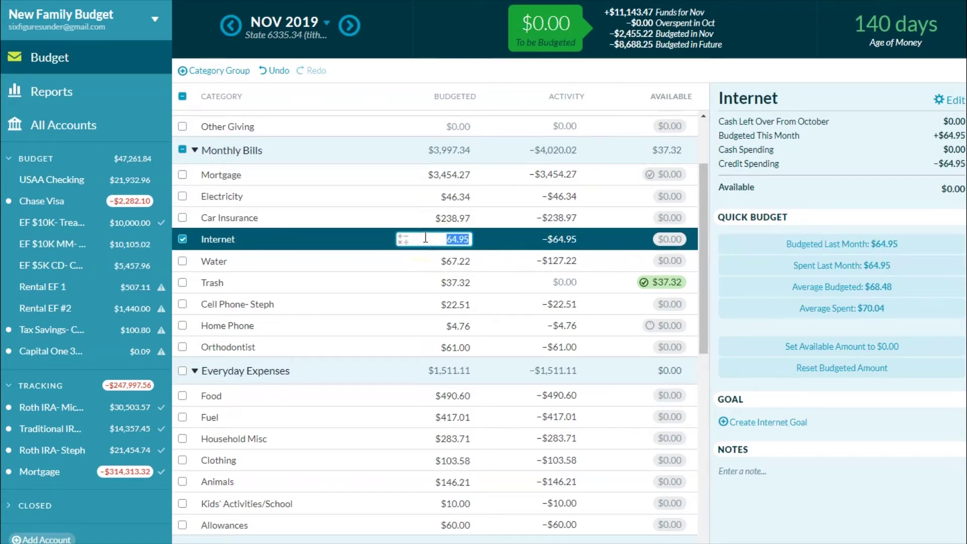
pyautogui.click(427, 261)
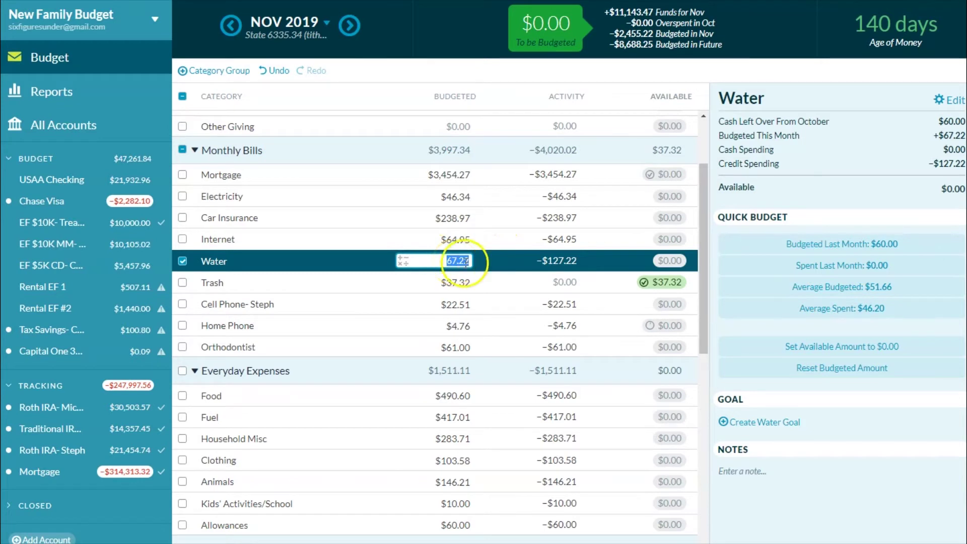
# - Inspect the November budget details of the cell phone, Home Phone and Orthodontist bills
pyautogui.click(428, 305)
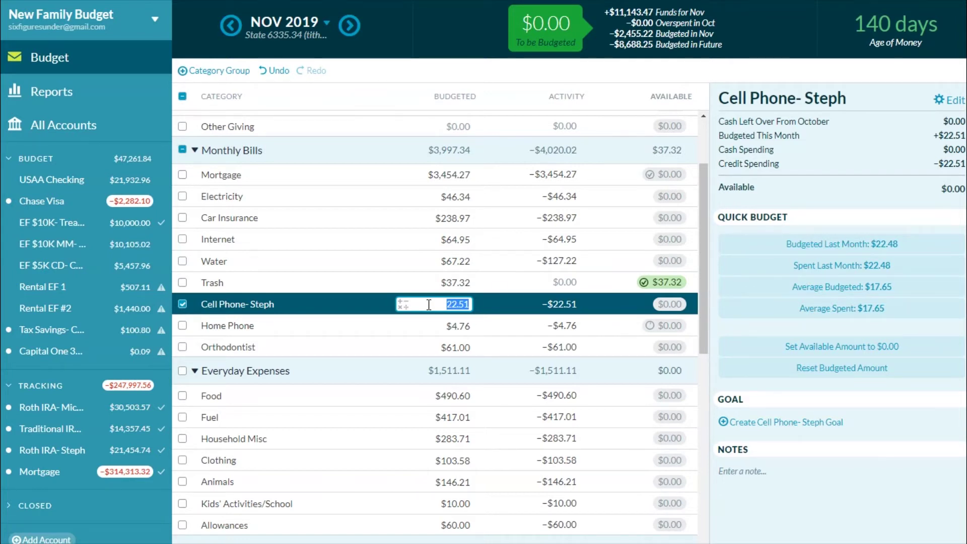
pyautogui.click(428, 304)
pyautogui.click(442, 326)
pyautogui.click(443, 324)
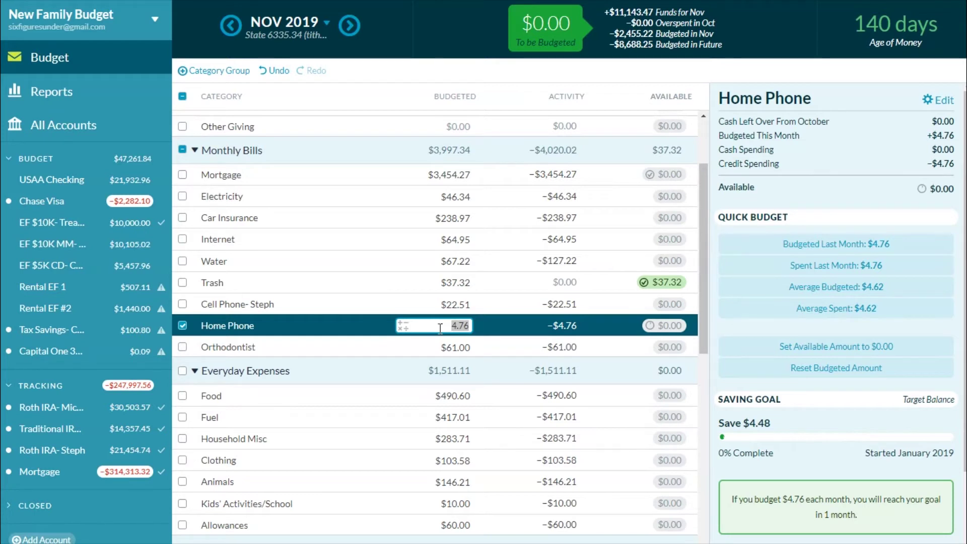
pyautogui.click(380, 346)
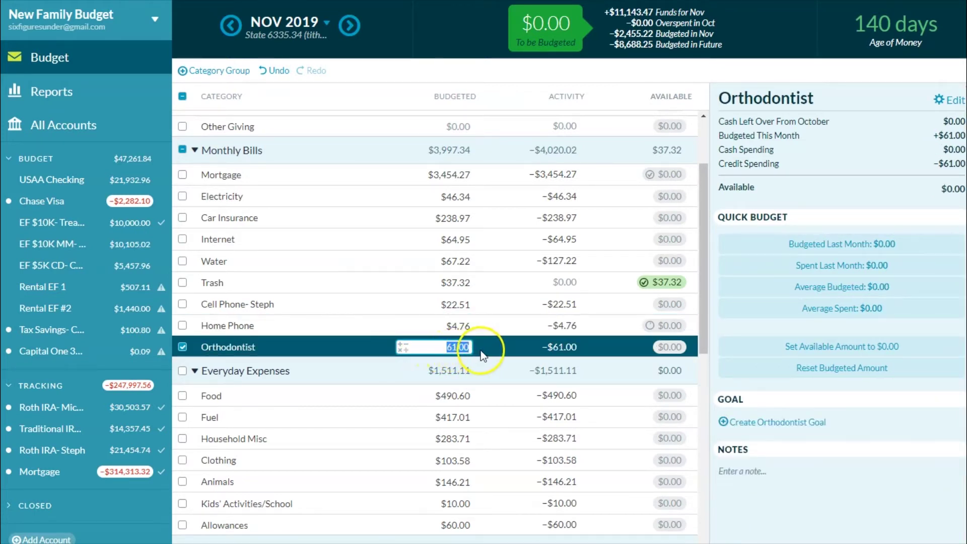
pyautogui.moveTo(442, 347); pyautogui.dragTo(476, 352)
pyautogui.scroll(-3, 476, 353)
pyautogui.click(470, 214)
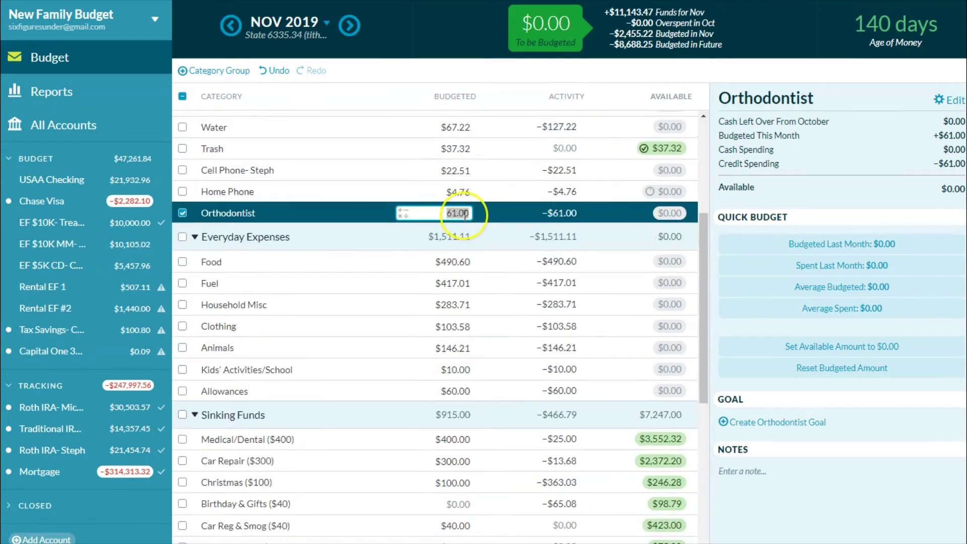
# - Inspect the November budget details of Food, Fuel and Household Misc under Everyday Expenses
pyautogui.click(394, 242)
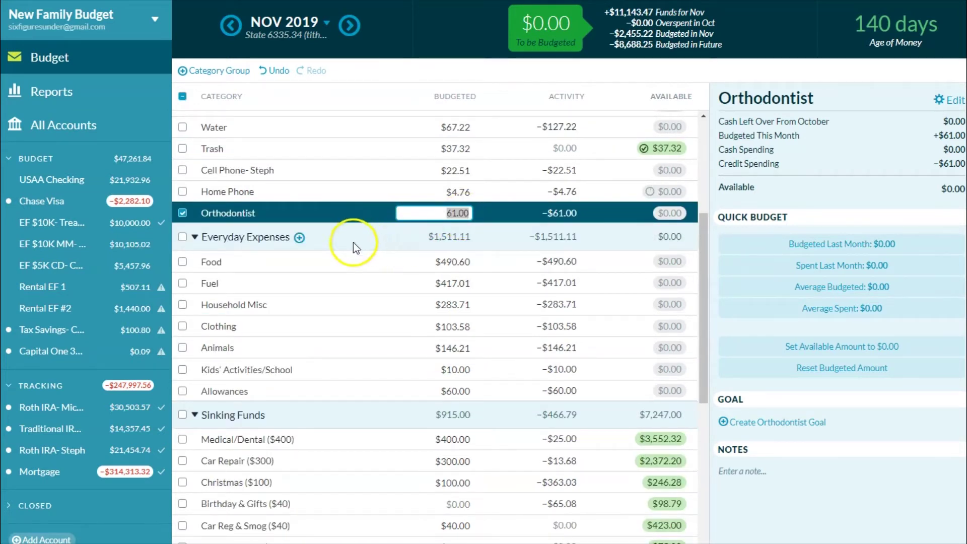
pyautogui.click(438, 260)
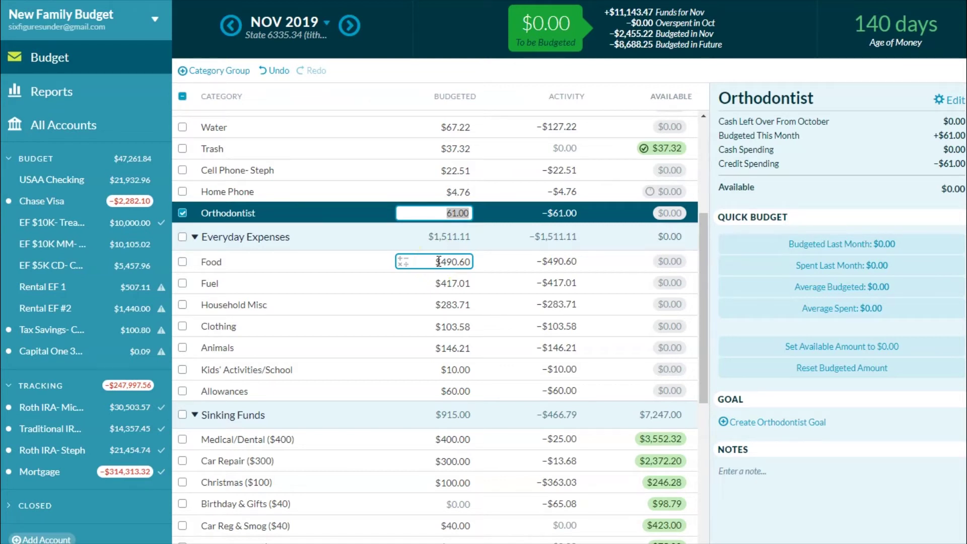
pyautogui.click(438, 261)
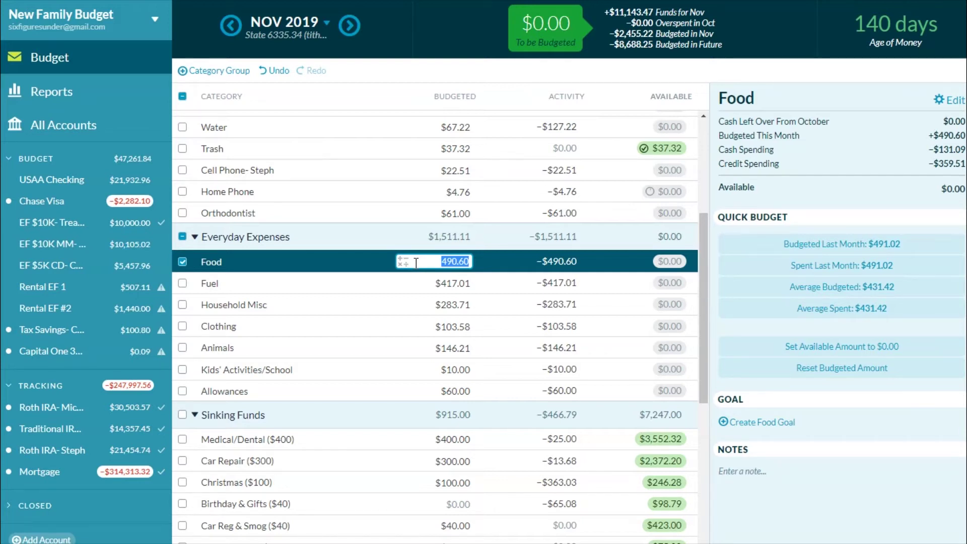
pyautogui.click(332, 283)
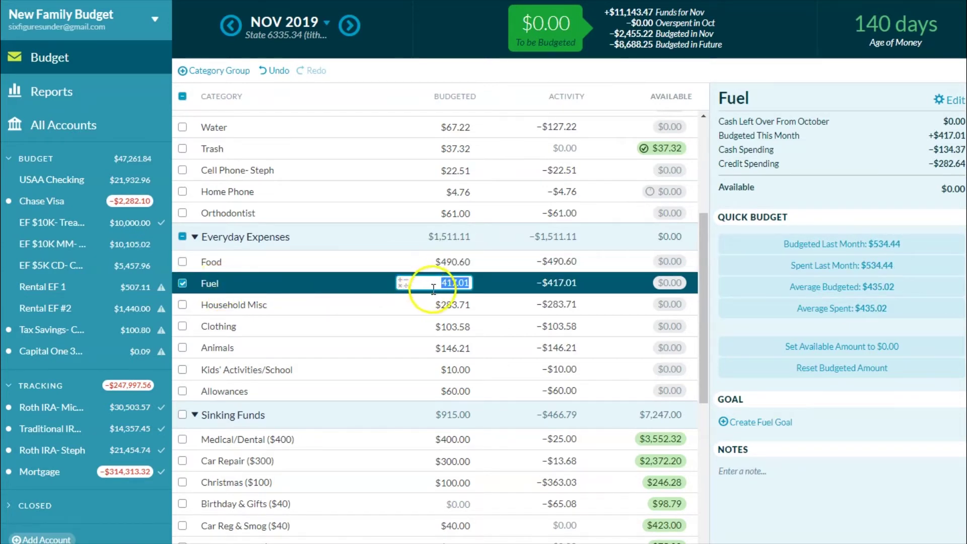
pyautogui.click(459, 282)
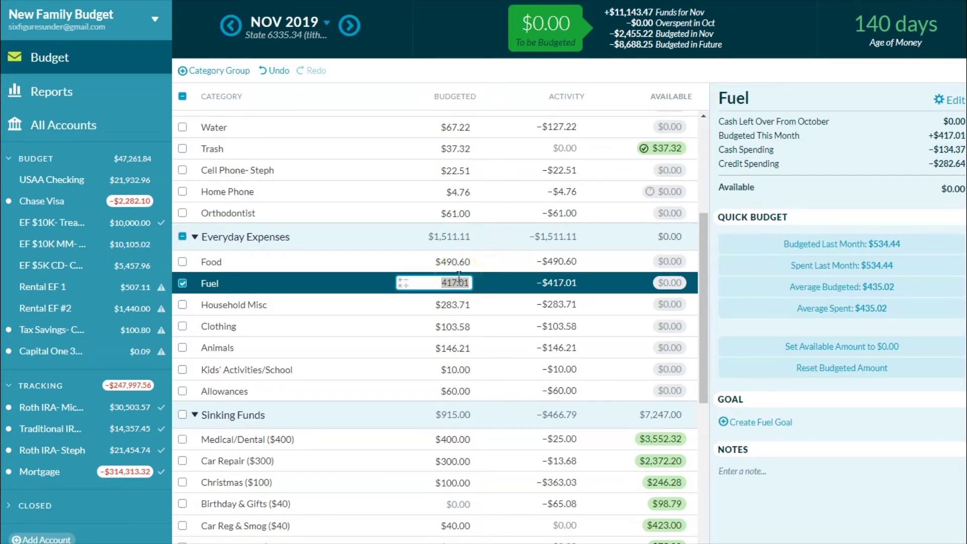
pyautogui.click(407, 292)
pyautogui.click(393, 305)
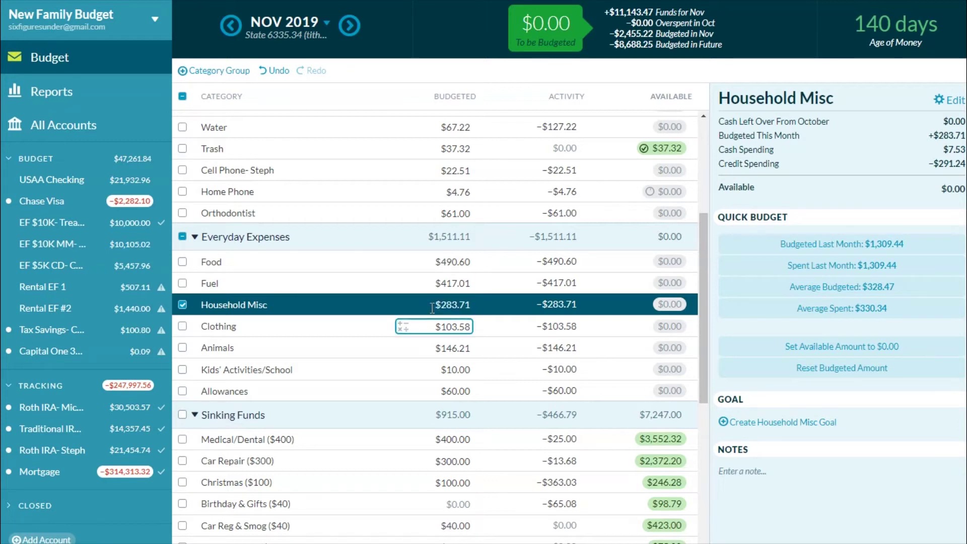
# - Inspect the November budget details of Clothing, Animals, Kids' Activities/School and Allowances under Everyday Expenses
pyautogui.click(378, 327)
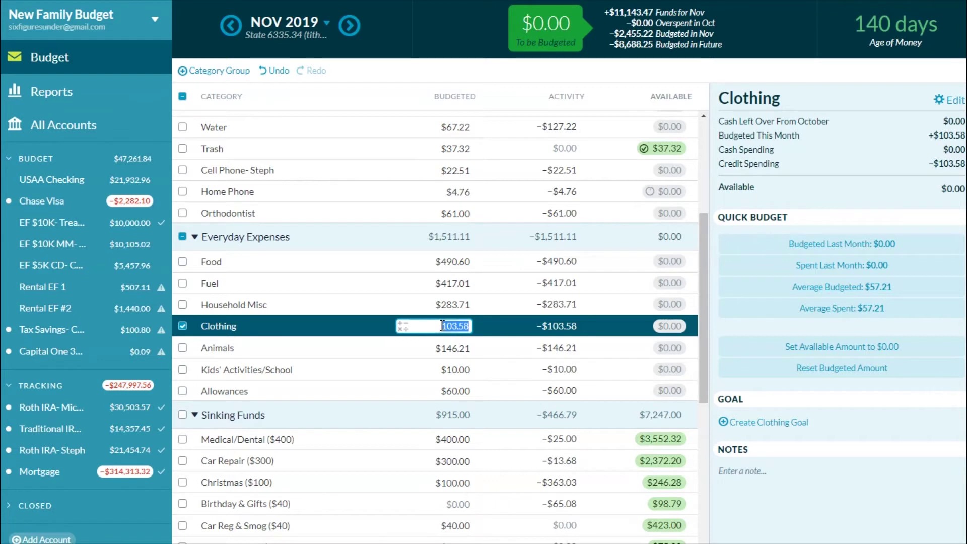
pyautogui.click(341, 357)
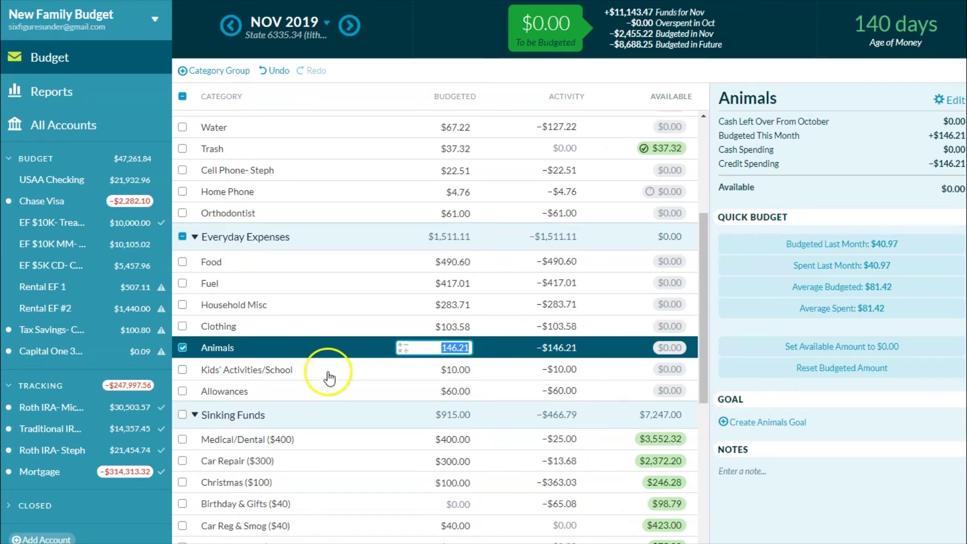
pyautogui.click(302, 375)
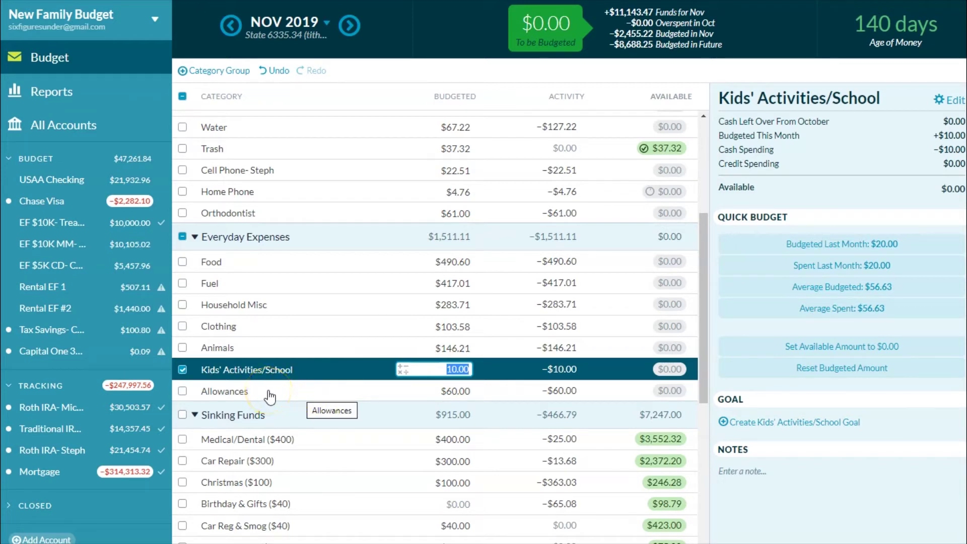
pyautogui.press('Return')
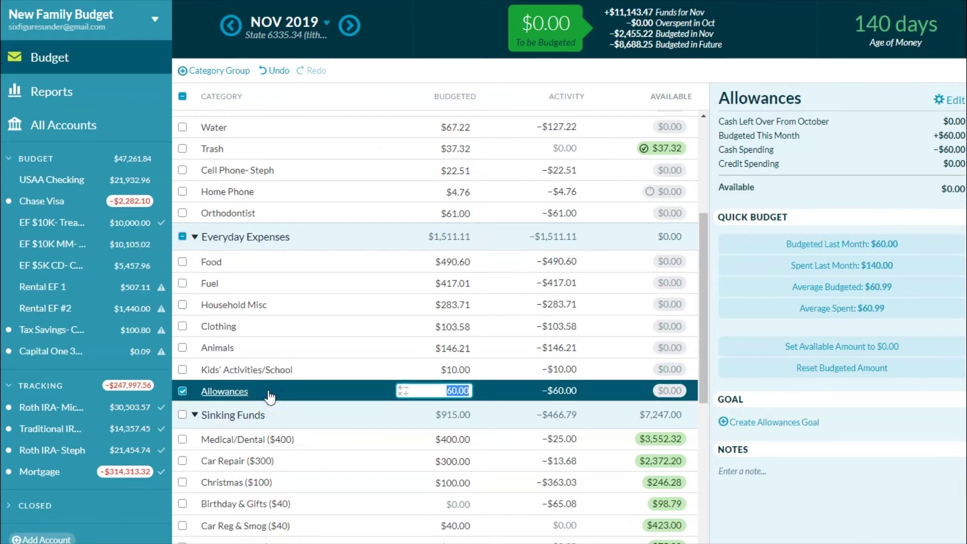
# - Inspect the November budgeted, spent and available amounts of the Medical/Dental, Car Repair and Christmas sinking funds
pyautogui.click(277, 465)
pyautogui.scroll(-4, 287, 445)
pyautogui.click(384, 239)
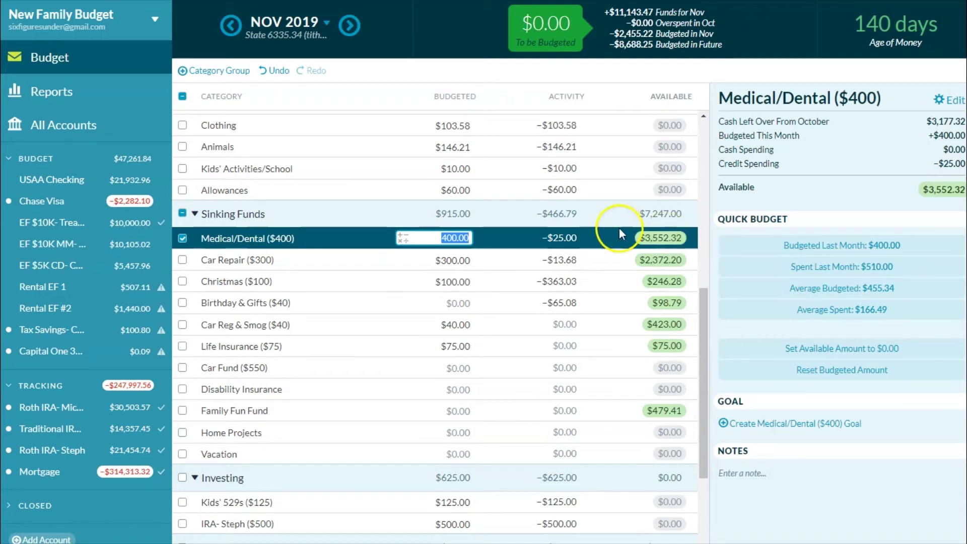
pyautogui.click(364, 267)
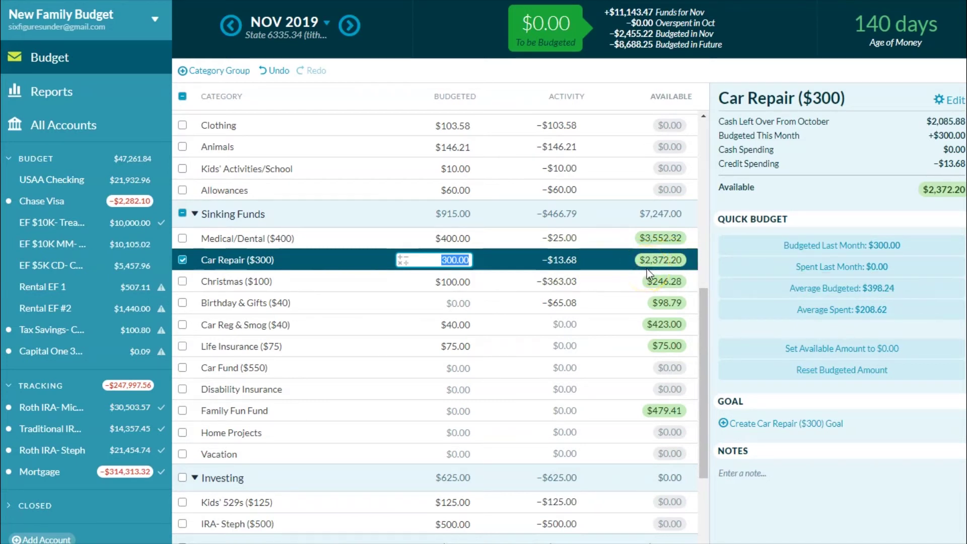
pyautogui.click(382, 284)
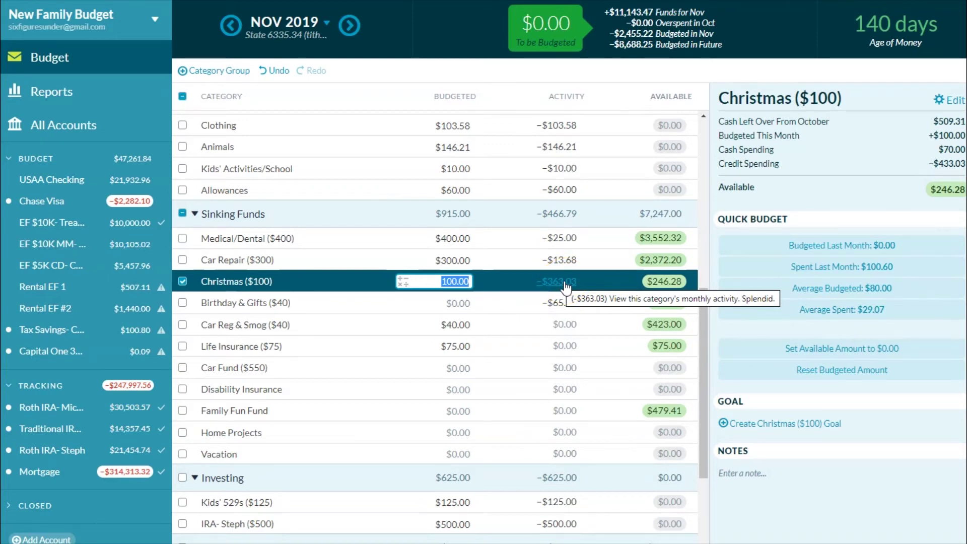
pyautogui.click(539, 290)
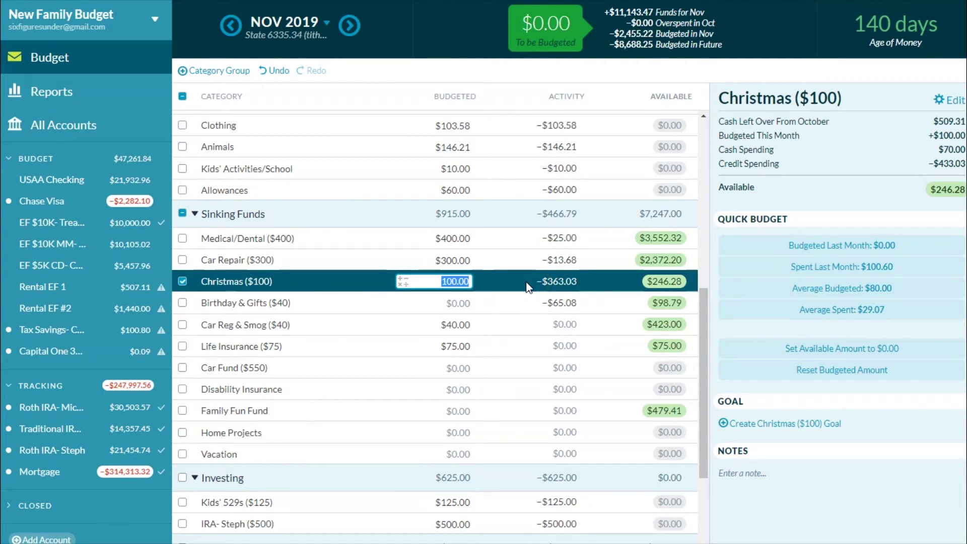
pyautogui.click(386, 286)
# - Inspect the November budget details of the Birthday & Gifts, Car Reg & Smog and Life Insurance sinking funds
pyautogui.click(334, 307)
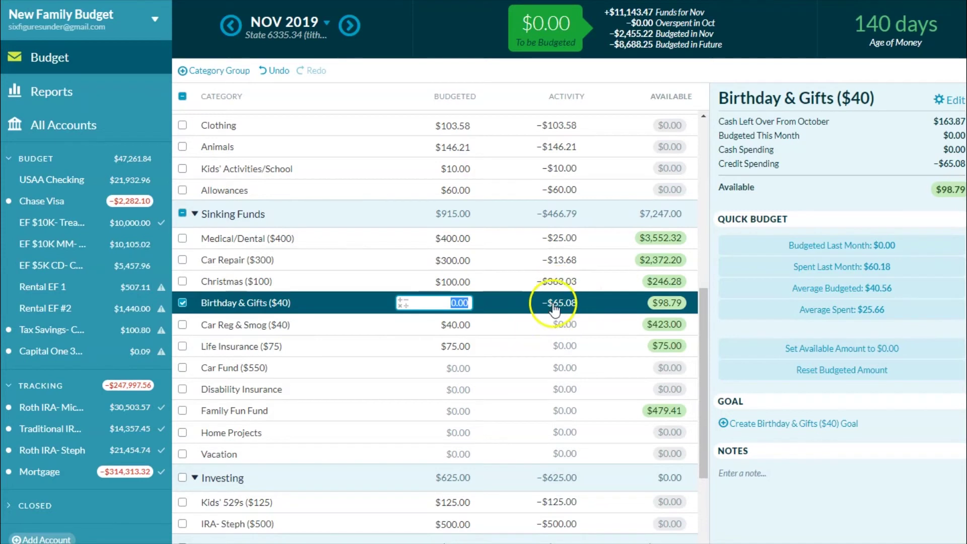
pyautogui.click(367, 328)
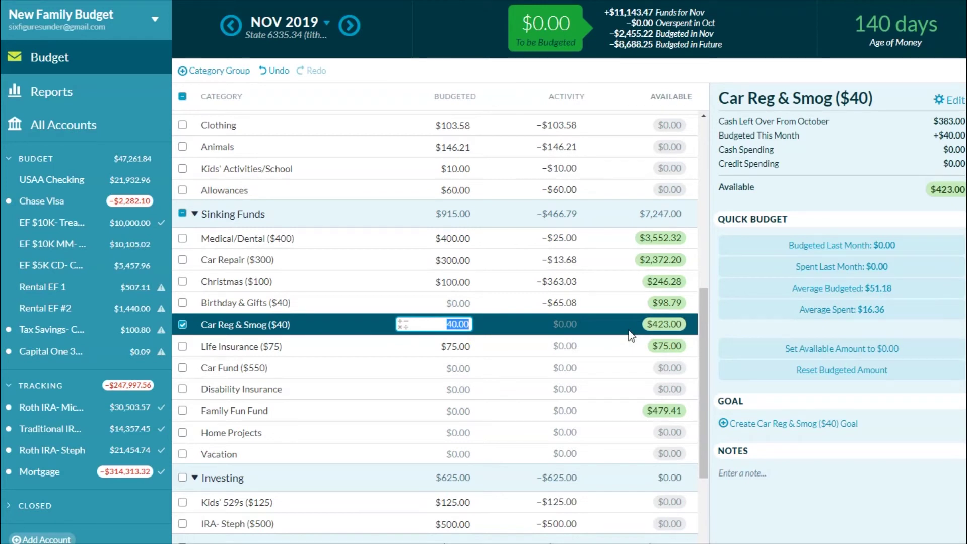
pyautogui.click(373, 352)
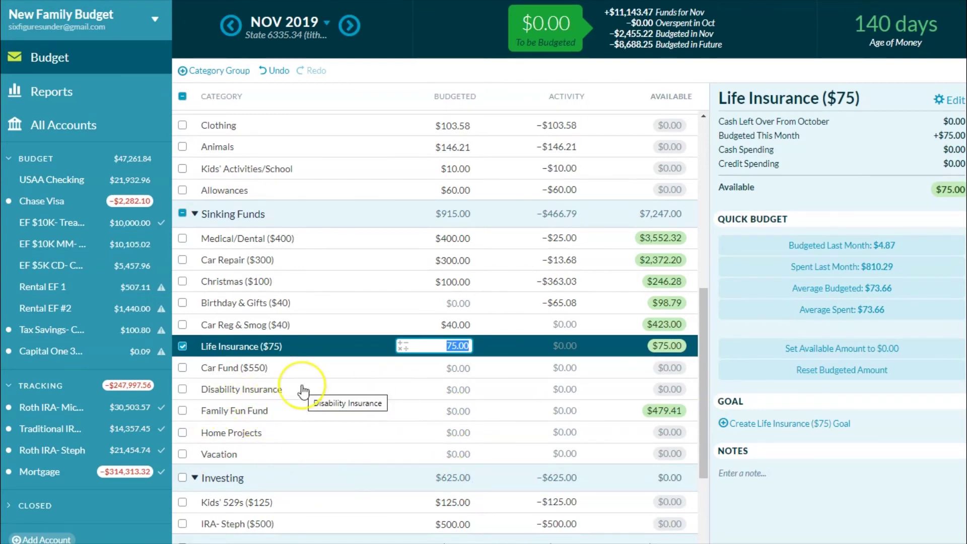
# - Review the November amounts of the remaining sinking funds and the Kids' 529s and IRA categories under Investing
pyautogui.scroll(-5, 303, 391)
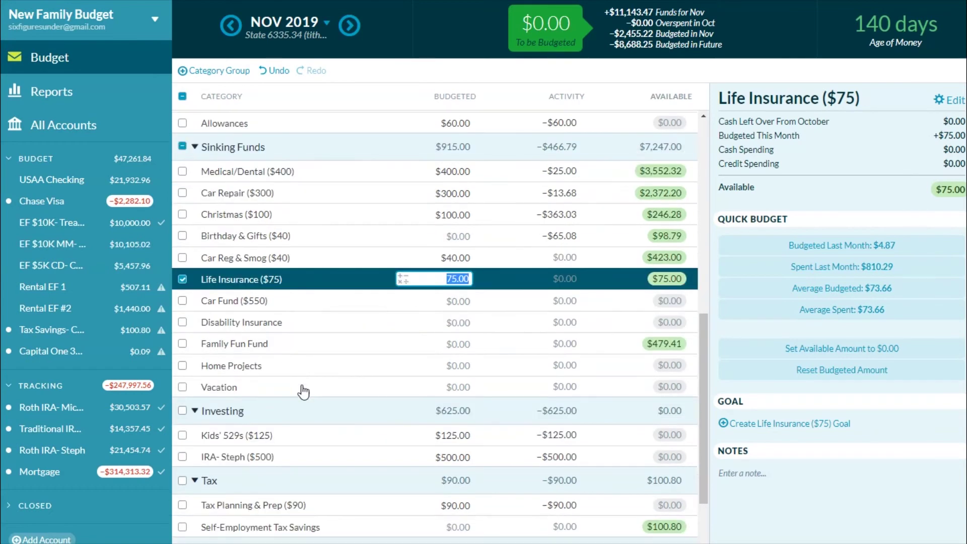
pyautogui.scroll(-2, 303, 392)
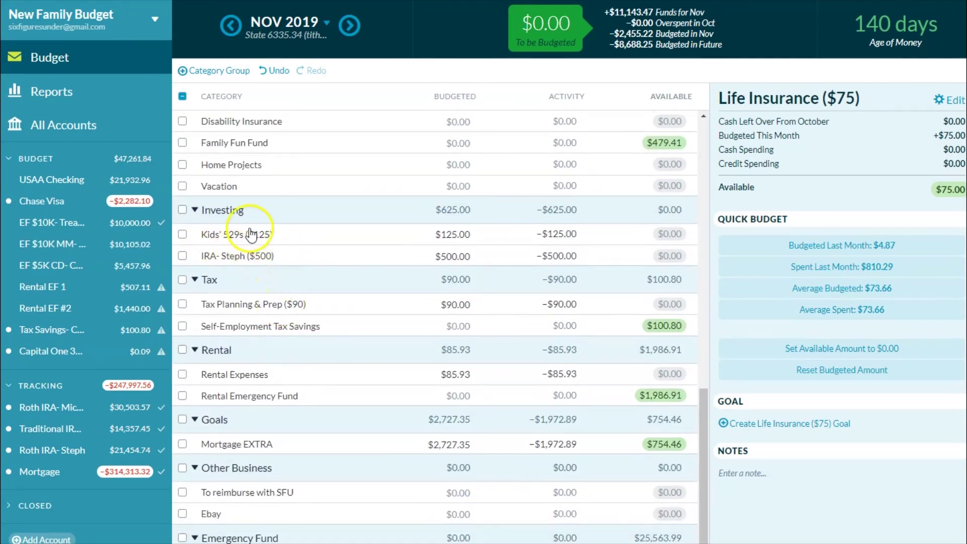
pyautogui.click(424, 237)
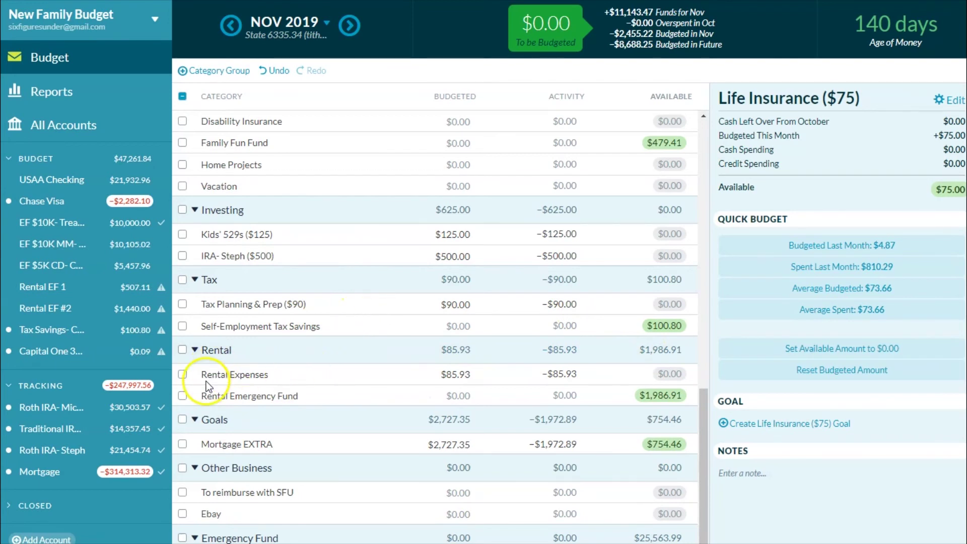
# - Inspect the November budget details of Rental Expenses and review the transactions behind its activity
pyautogui.click(234, 376)
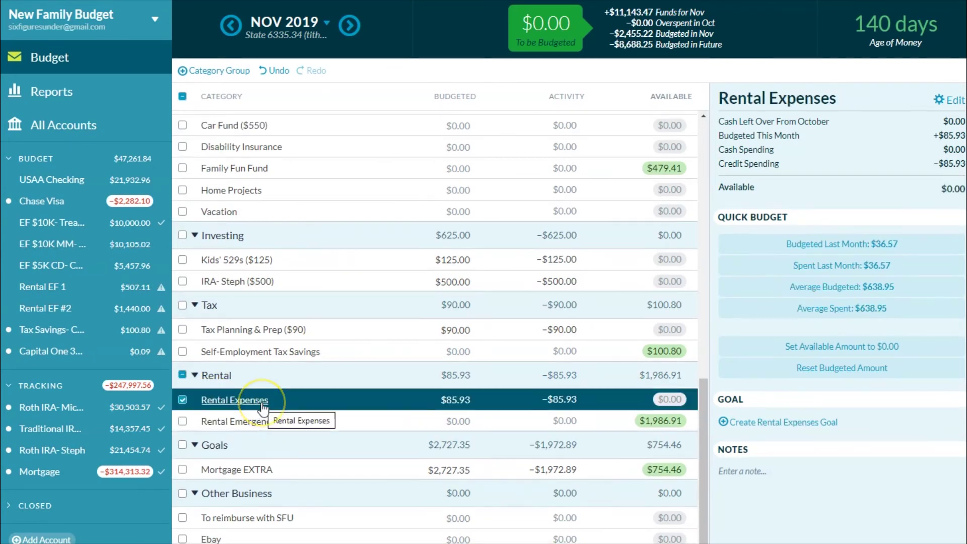
pyautogui.click(425, 399)
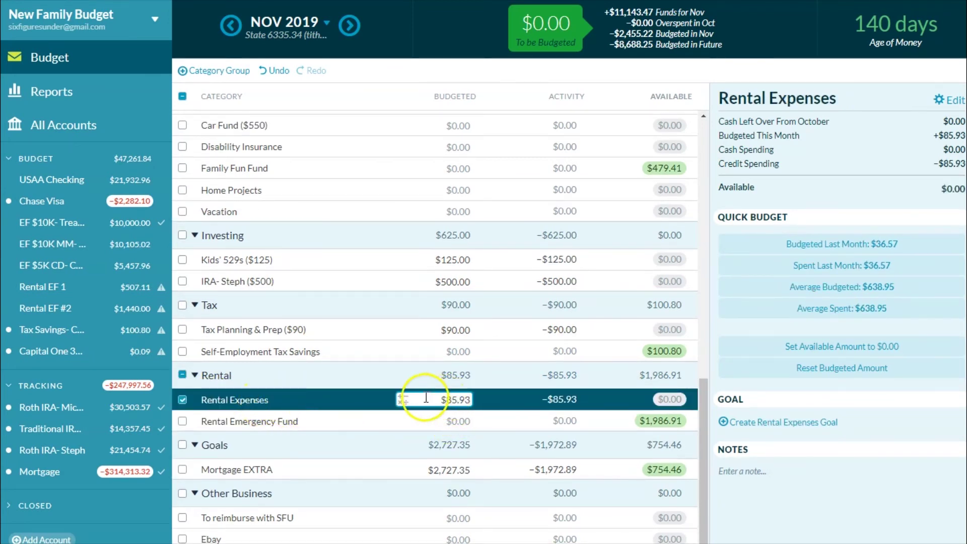
pyautogui.click(560, 400)
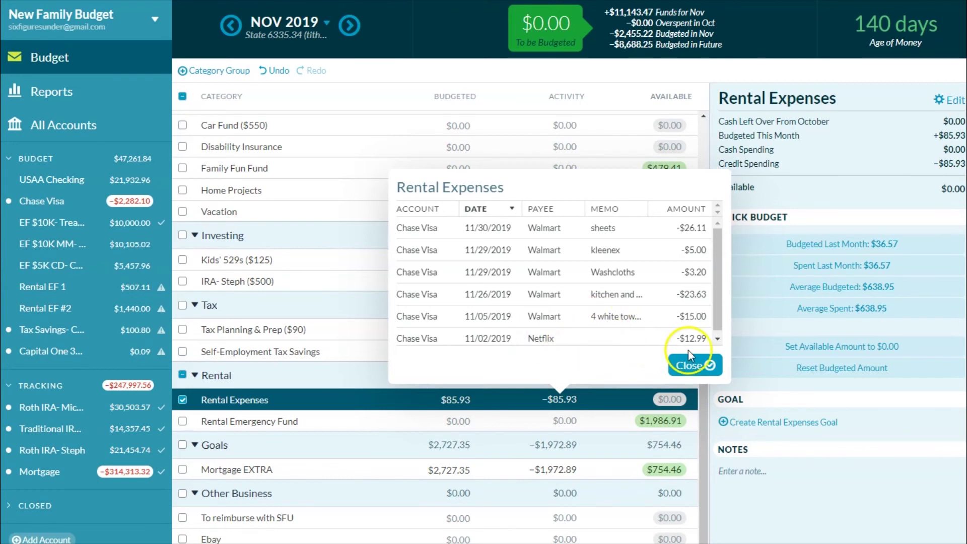
pyautogui.click(694, 366)
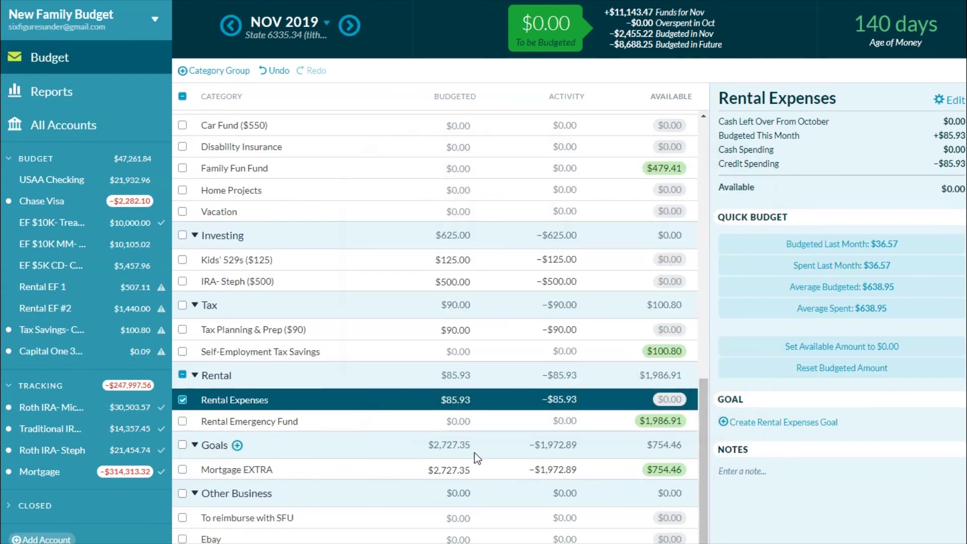
# - Inspect the Mortgage EXTRA budget details under Goals and review the transactions behind its November activity
pyautogui.click(344, 472)
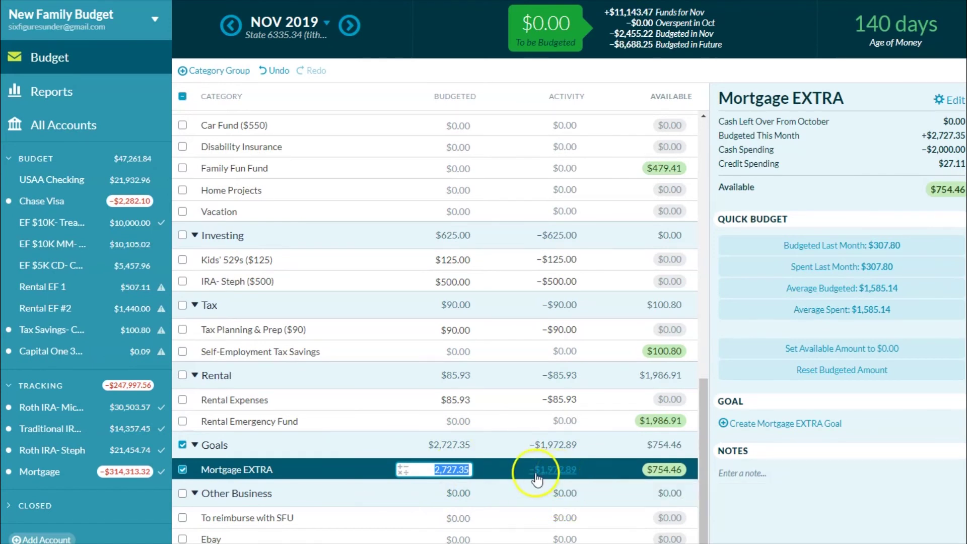
pyautogui.click(552, 474)
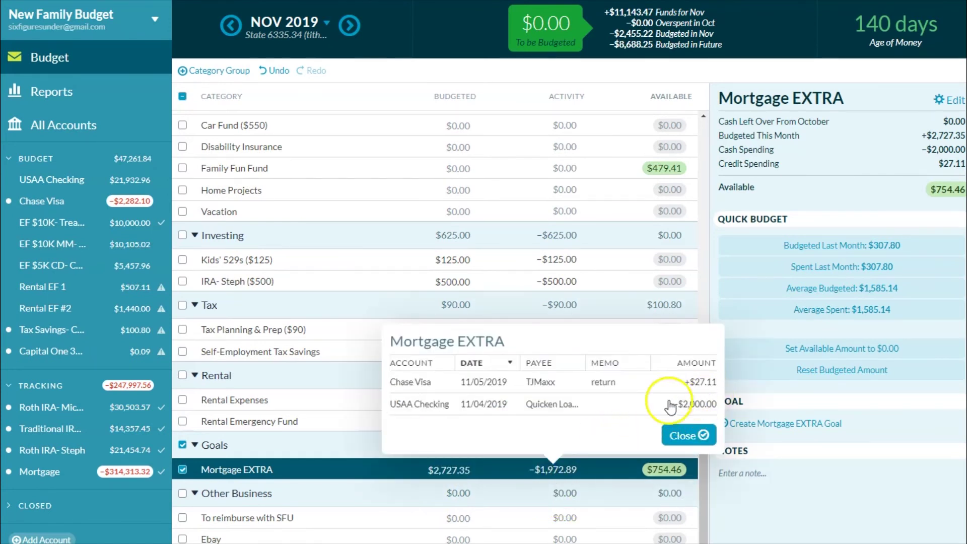
pyautogui.click(682, 438)
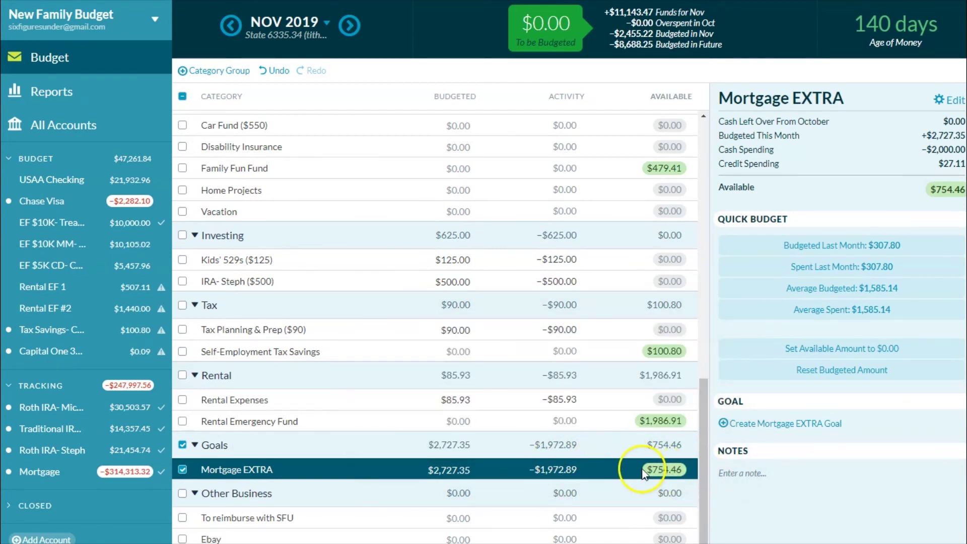
# - Examine the budgeted and activity amounts of Money Earned This Month under Income for Next Month
pyautogui.scroll(5, 499, 432)
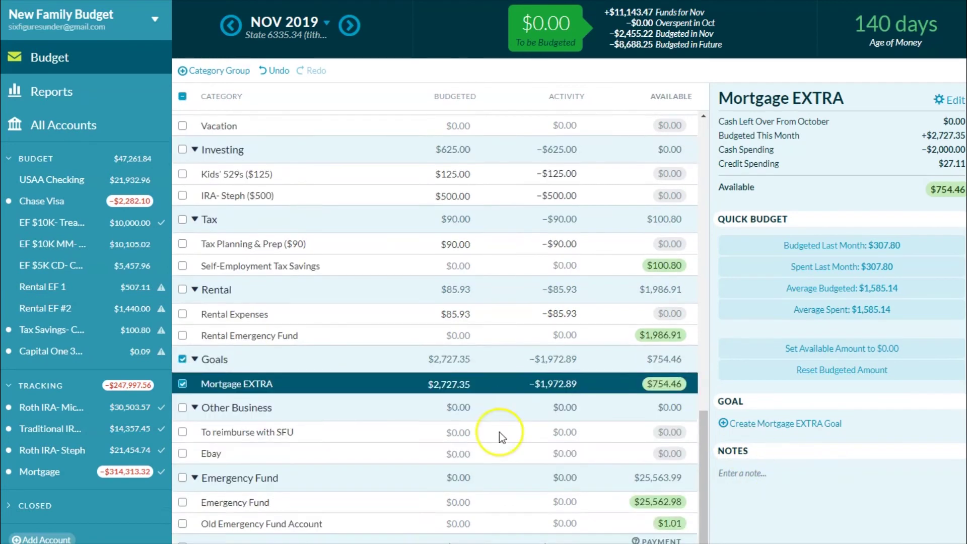
pyautogui.scroll(8, 500, 431)
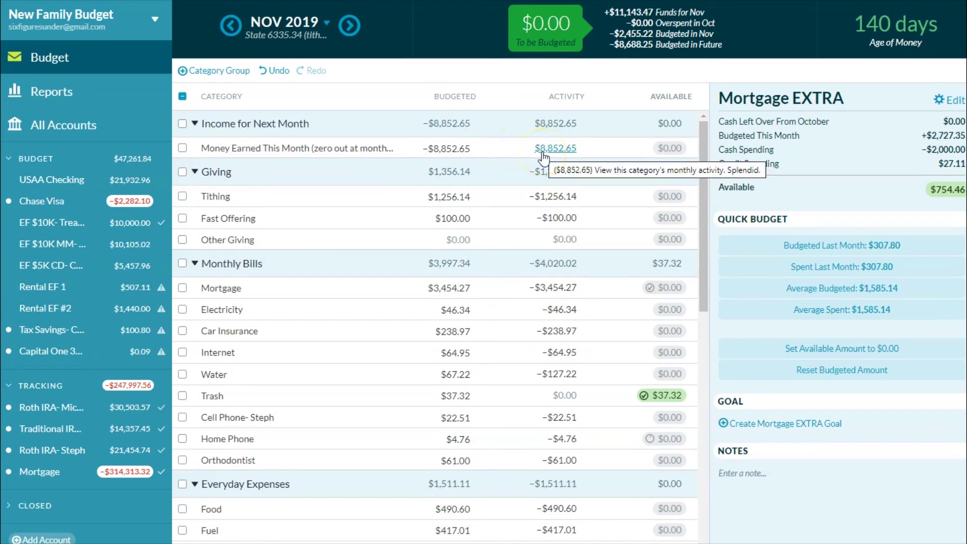
pyautogui.click(435, 147)
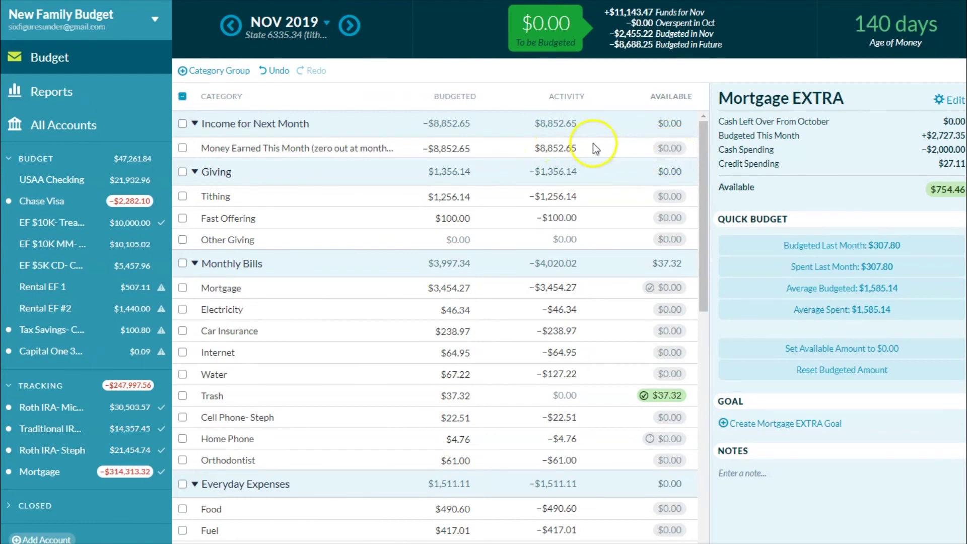
pyautogui.click(436, 145)
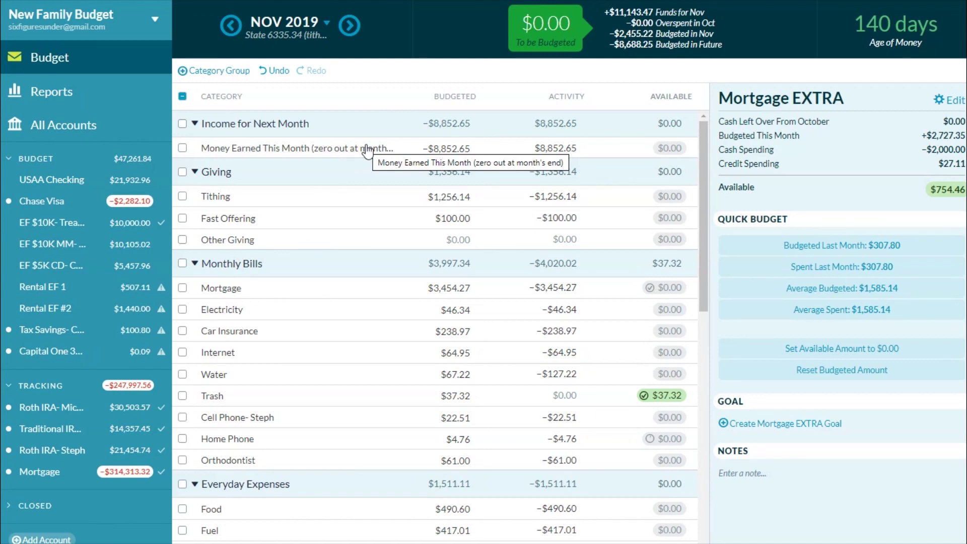
# - Read the November 2019 month note on the state, blog, Airbnb and law firm income and the tithing amounts
pyautogui.click(285, 36)
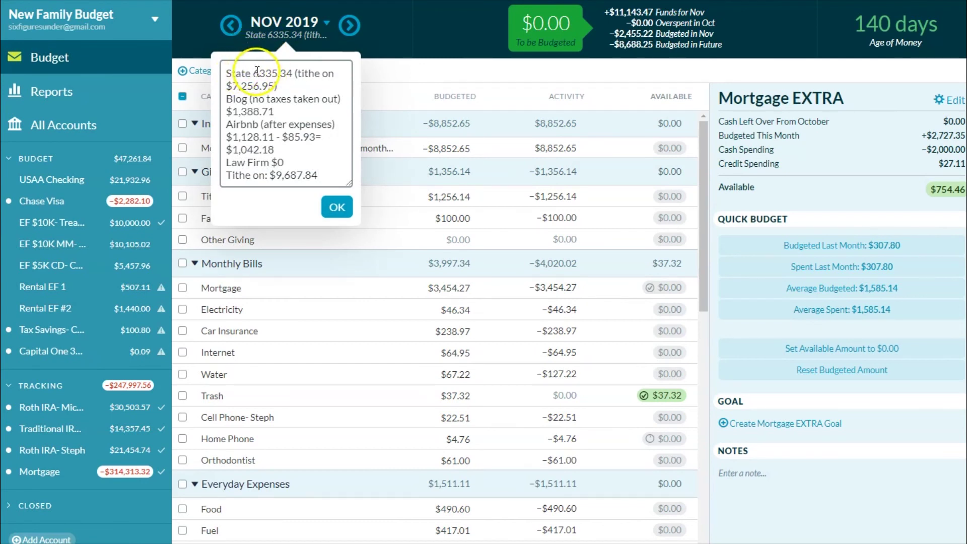
pyautogui.moveTo(252, 72); pyautogui.dragTo(293, 74)
pyautogui.moveTo(233, 85); pyautogui.dragTo(291, 71)
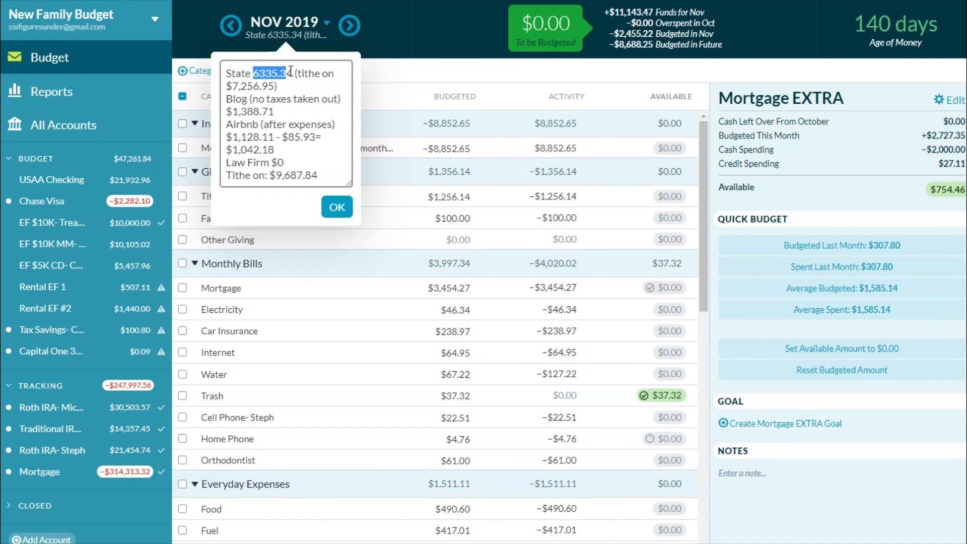
pyautogui.moveTo(226, 86); pyautogui.dragTo(272, 73)
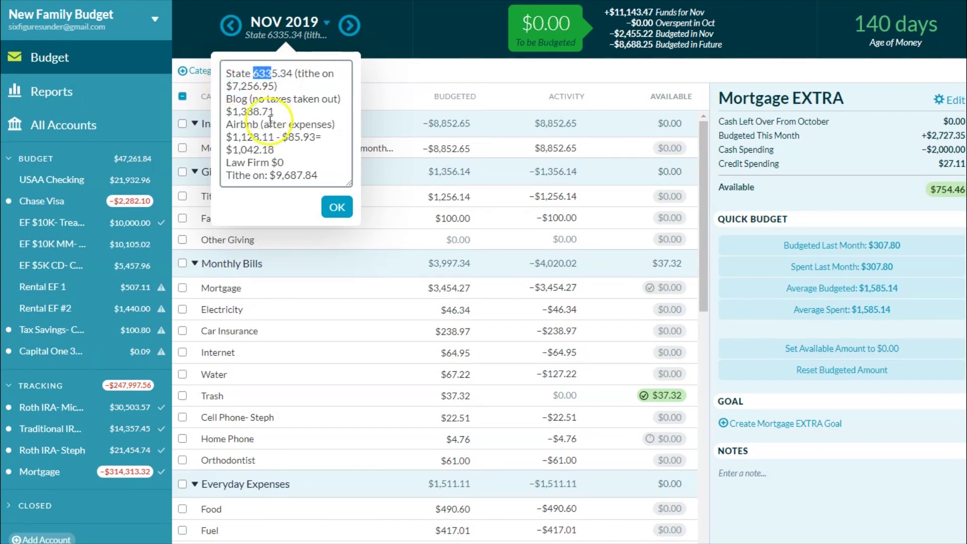
pyautogui.click(337, 207)
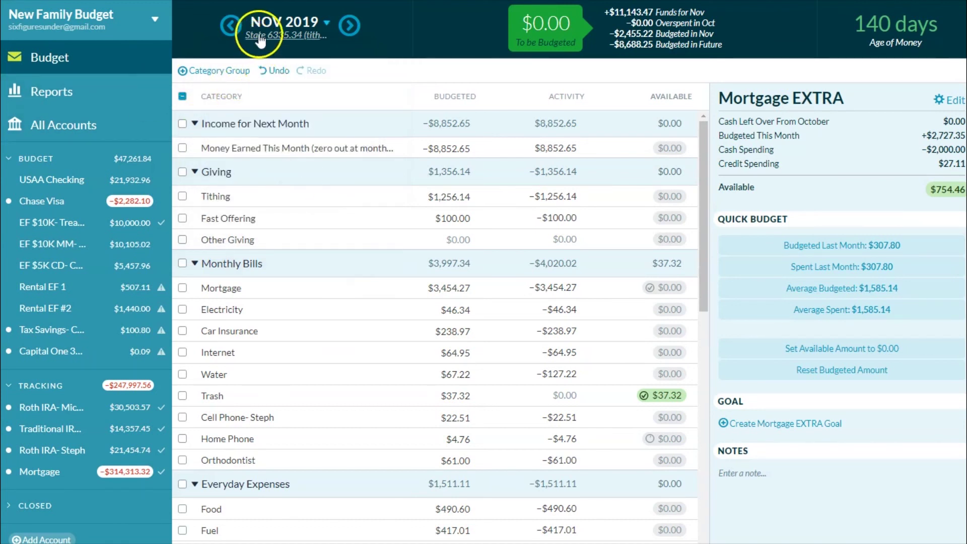